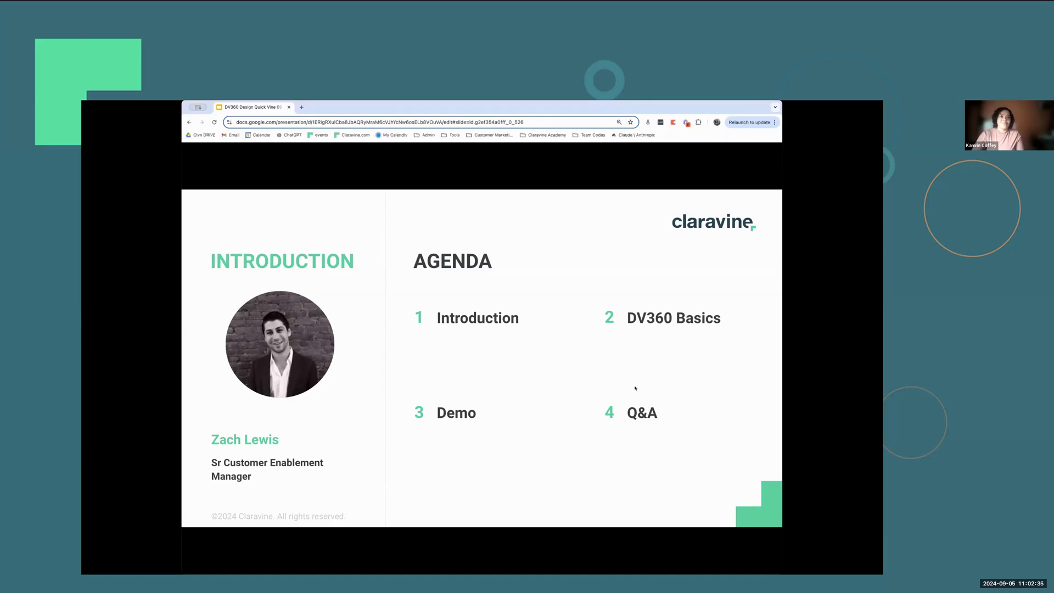
key("Right")
key("Right")
key("Left")
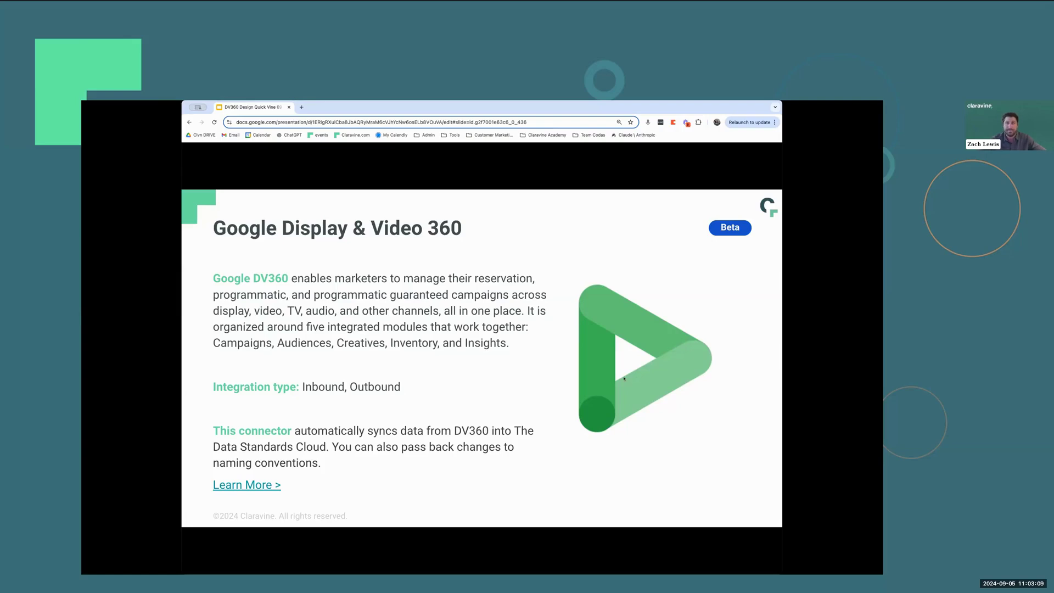
key("Right")
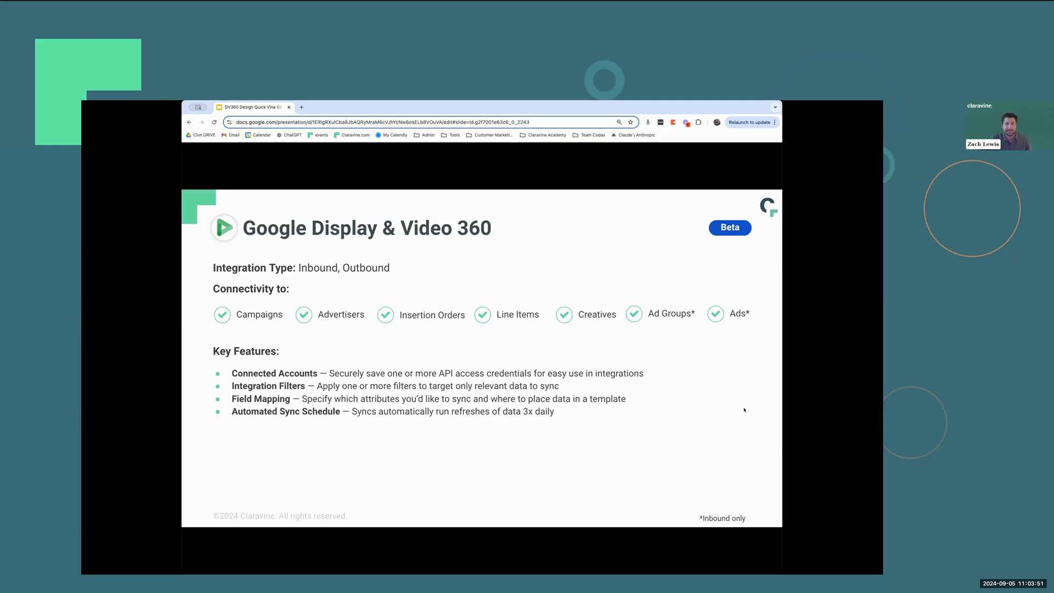
key("Right")
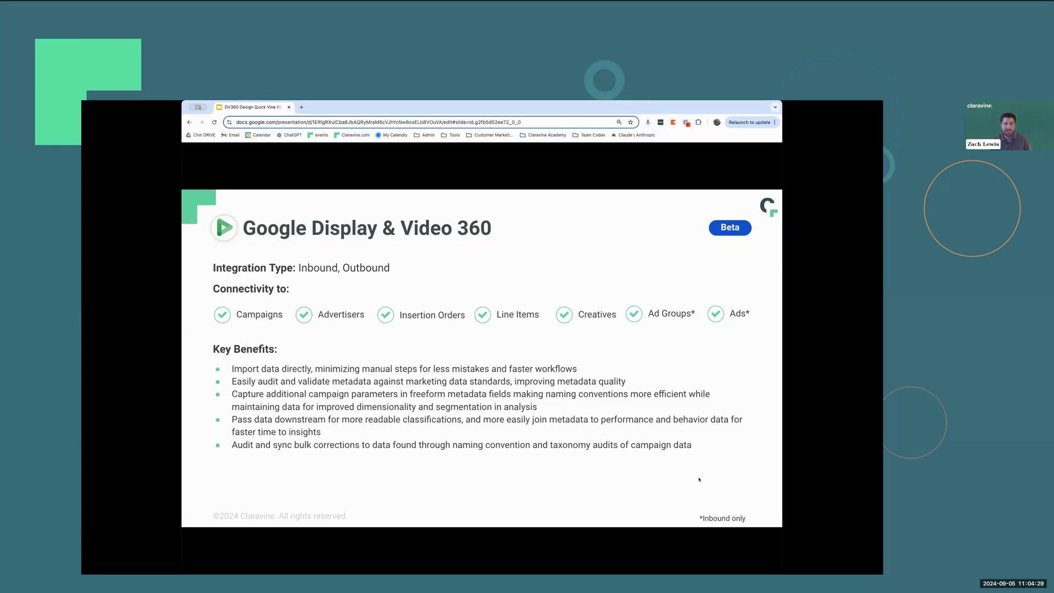
key("Right")
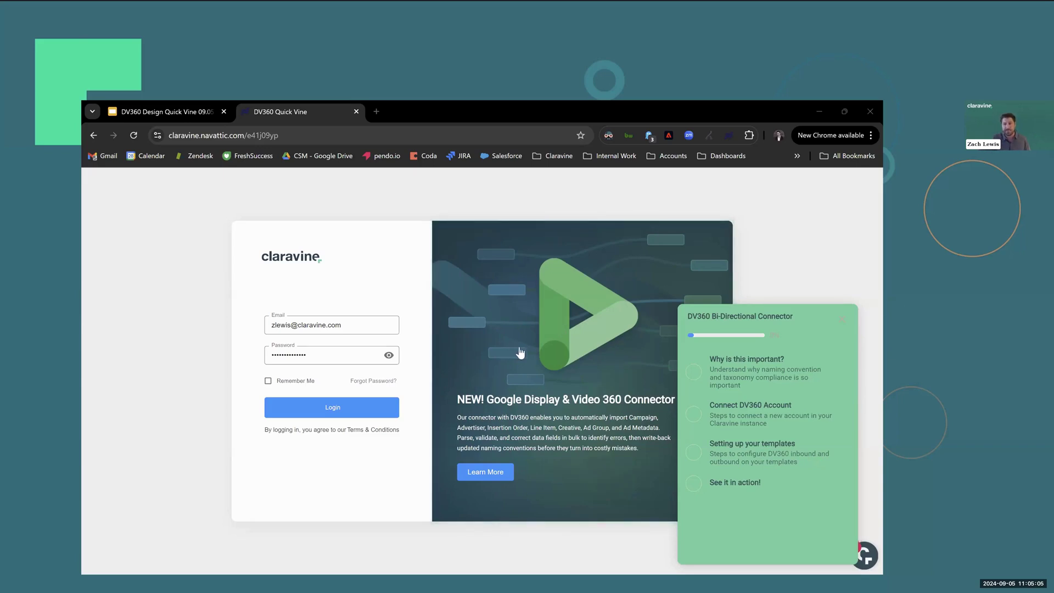
Go through the "Why is this important?" part of the DV360 connector tour, from naming conventions to the replicable bi-directional workflow.
left_click(698, 376)
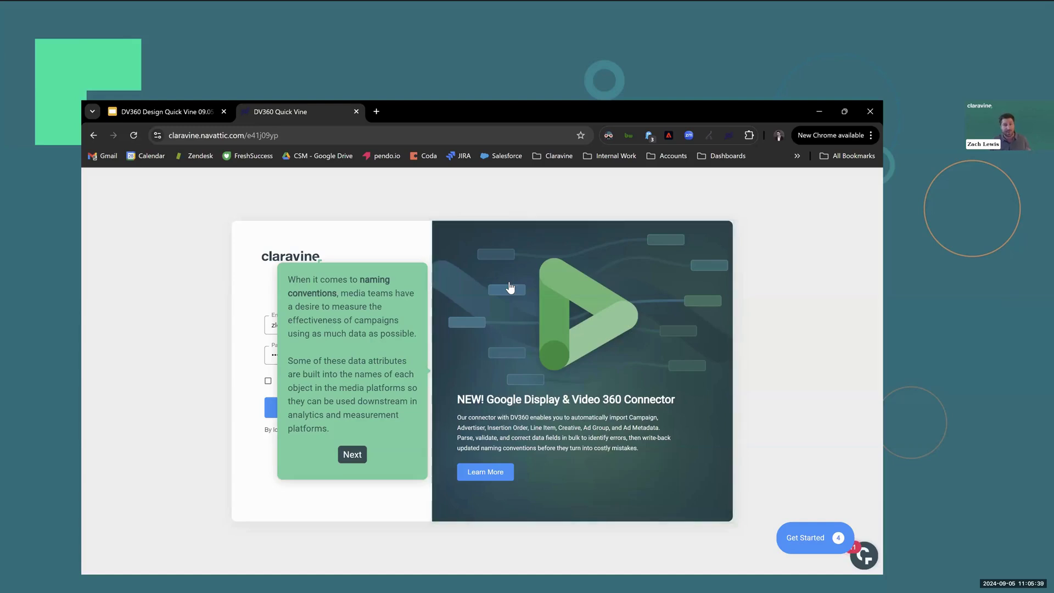
left_click(350, 458)
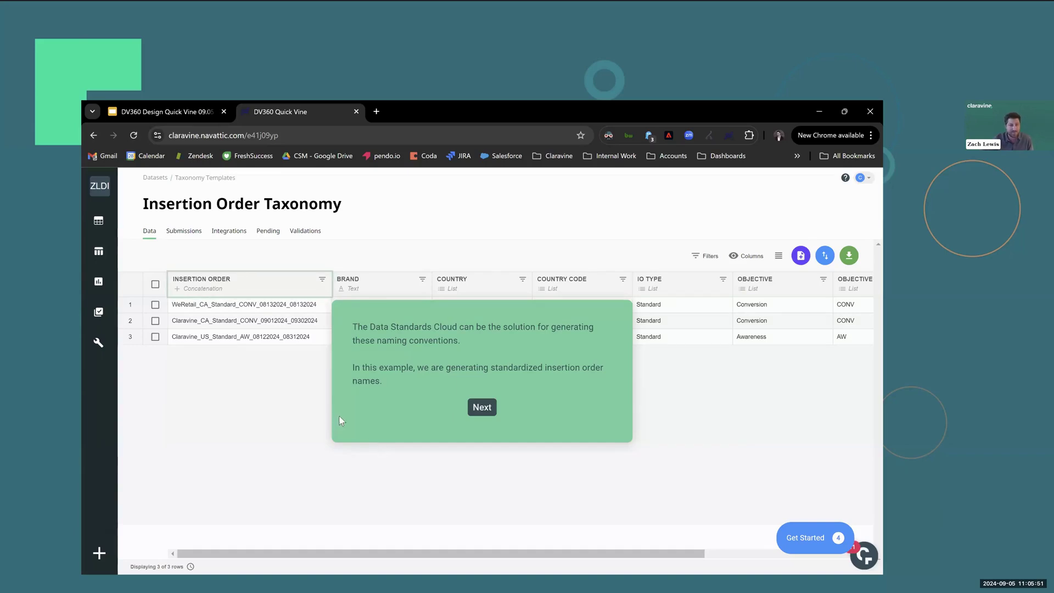
left_click(475, 408)
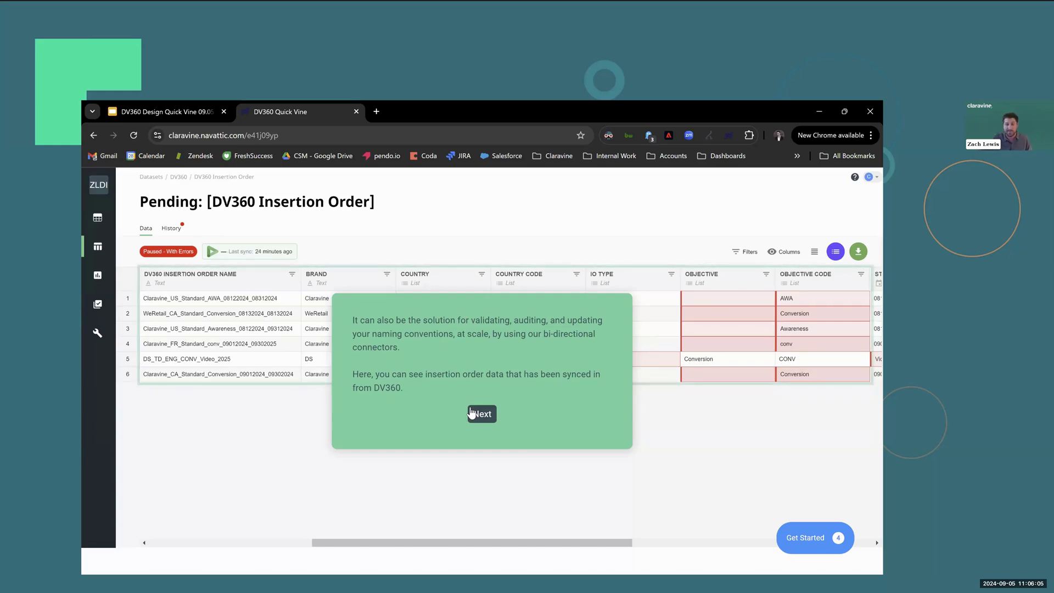
left_click(477, 413)
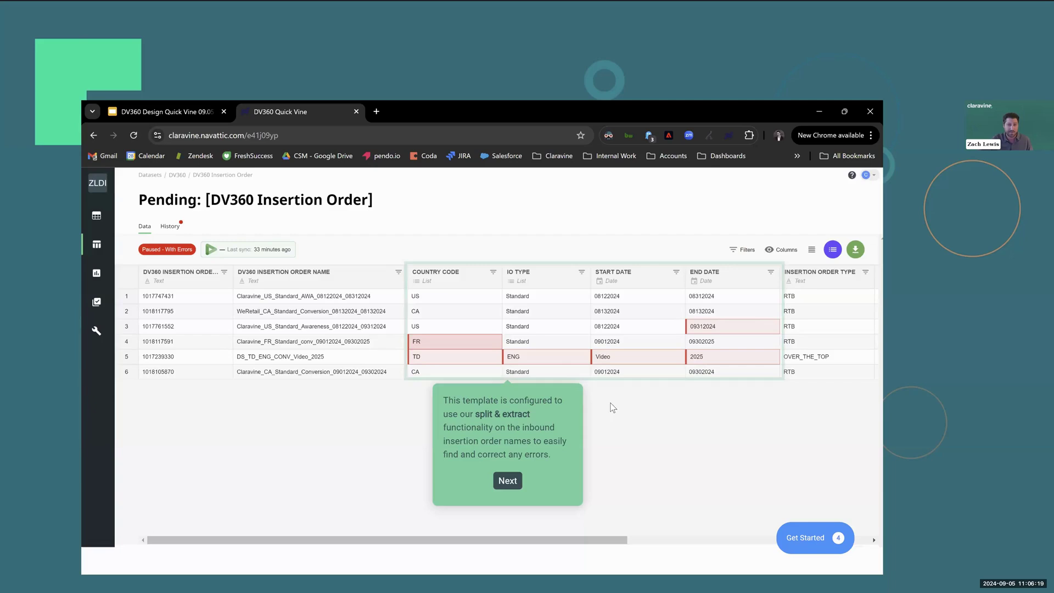
left_click(507, 481)
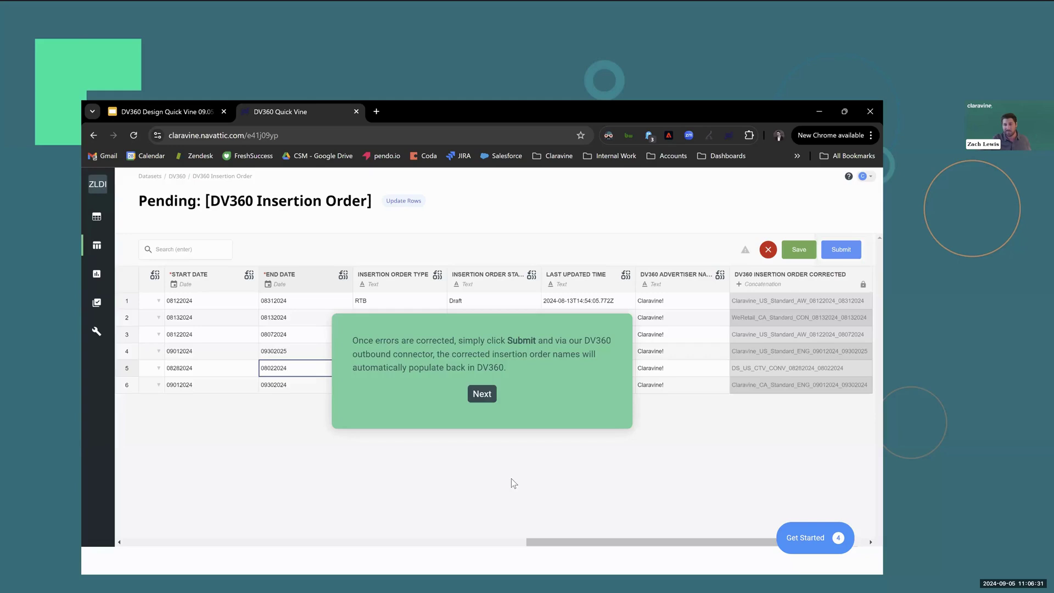
left_click(475, 394)
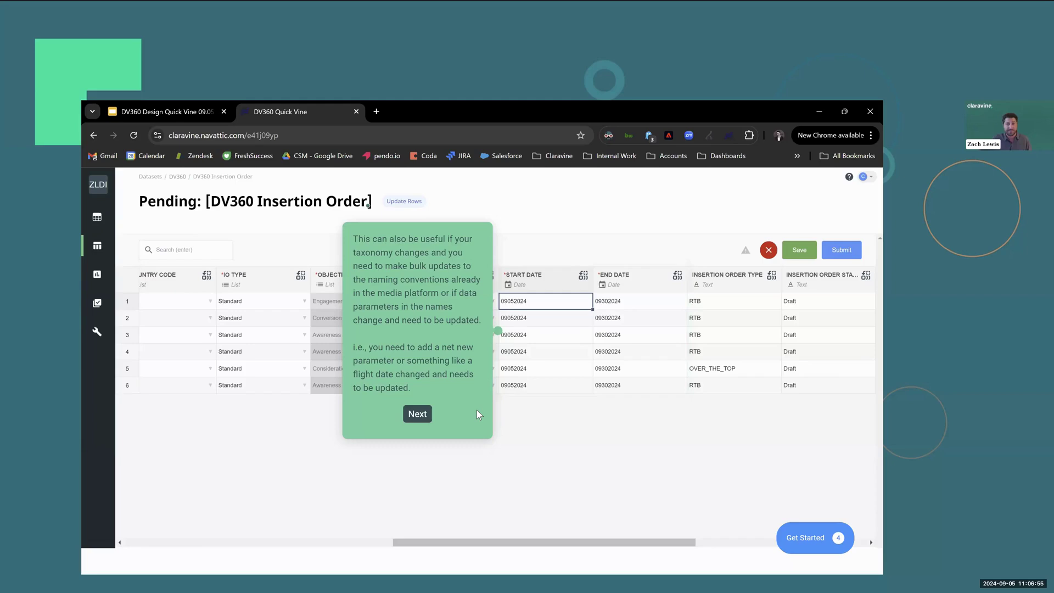
left_click(421, 413)
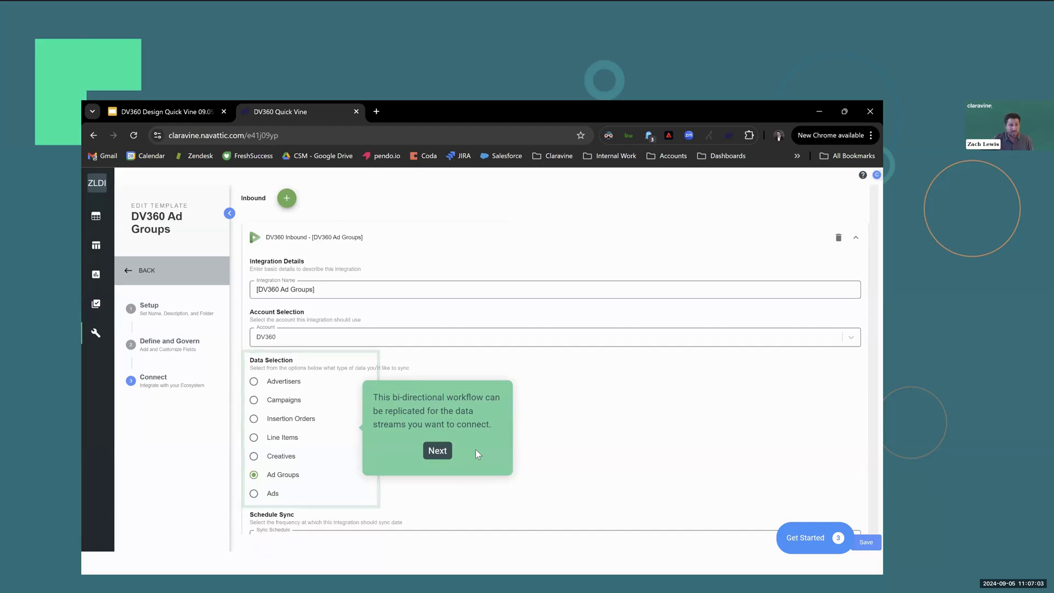
left_click(442, 451)
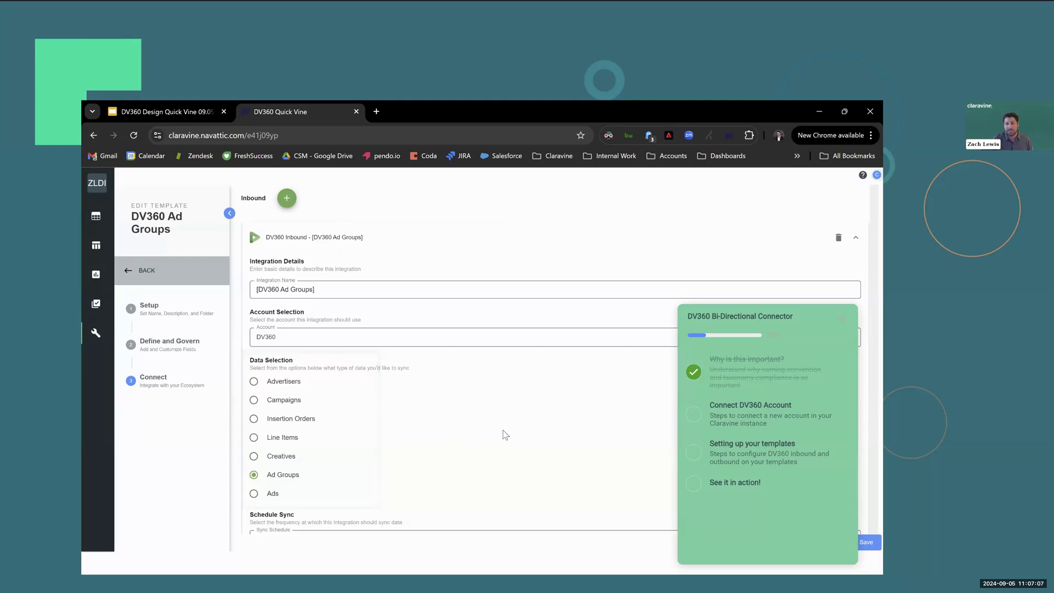
Follow the "Connect DV360 Account" tour to set up a new connected account named DV360 of type DV360, through the key-file upload stage.
left_click(693, 417)
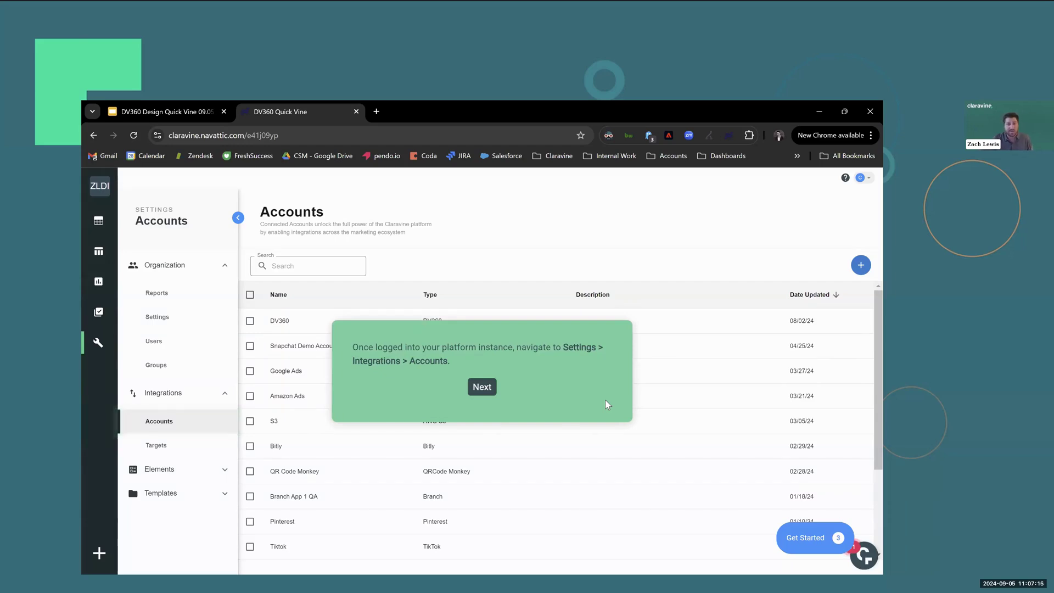
left_click(482, 387)
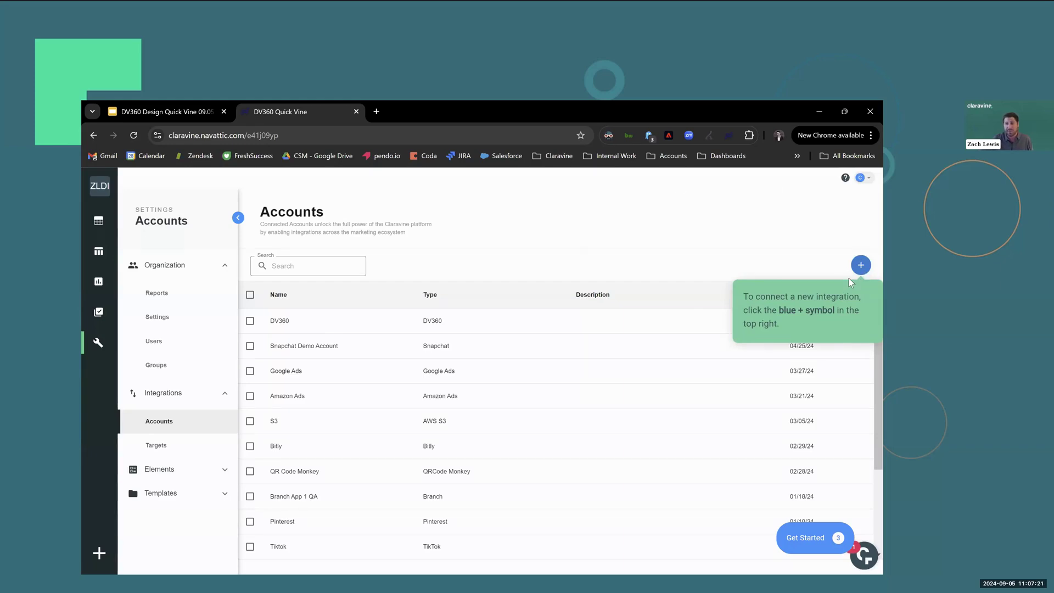
left_click(863, 273)
left_click(752, 234)
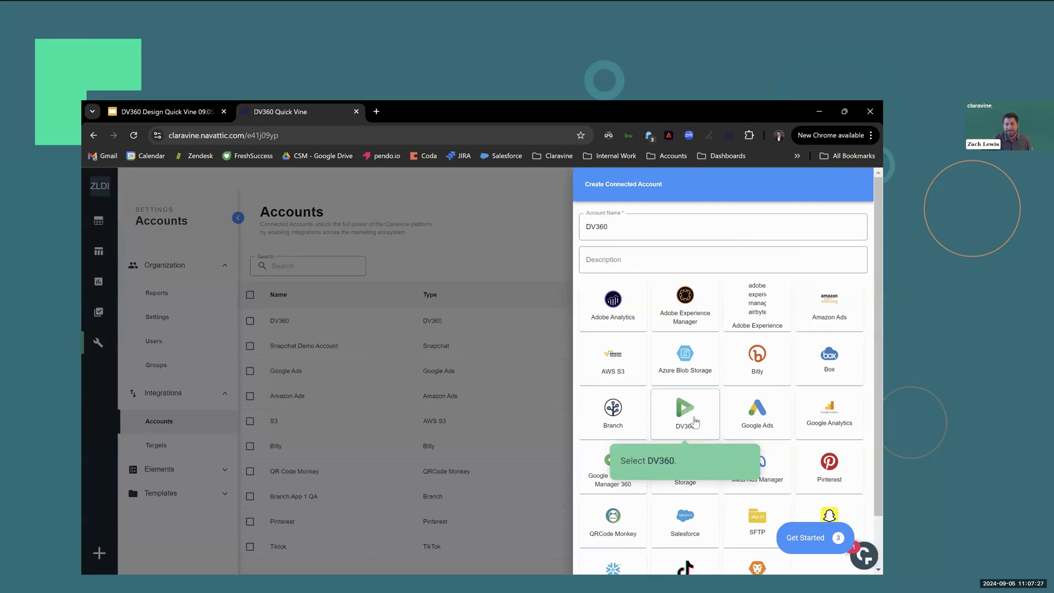
left_click(594, 434)
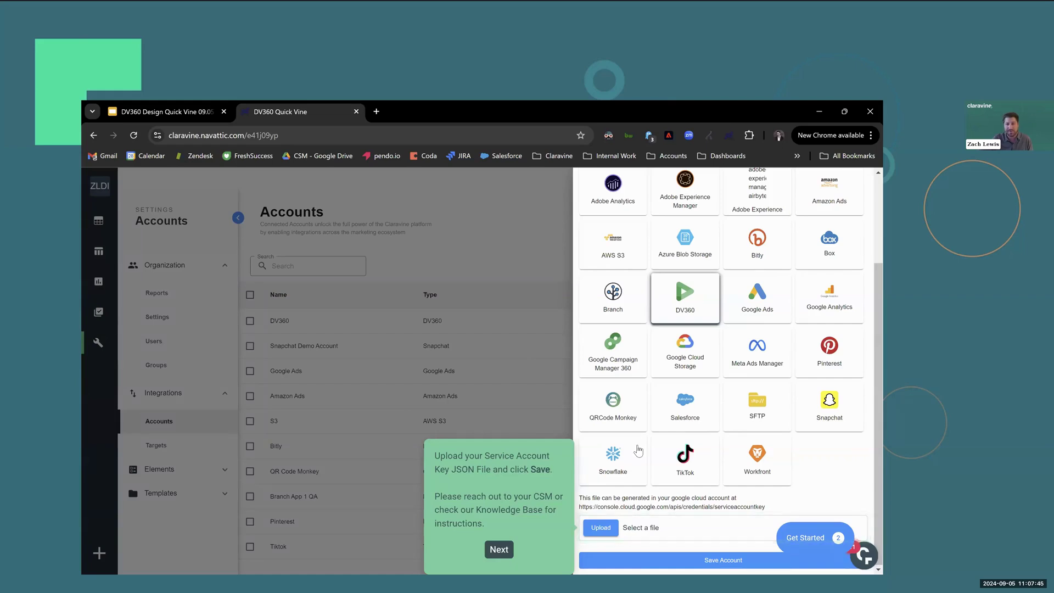
left_click(505, 551)
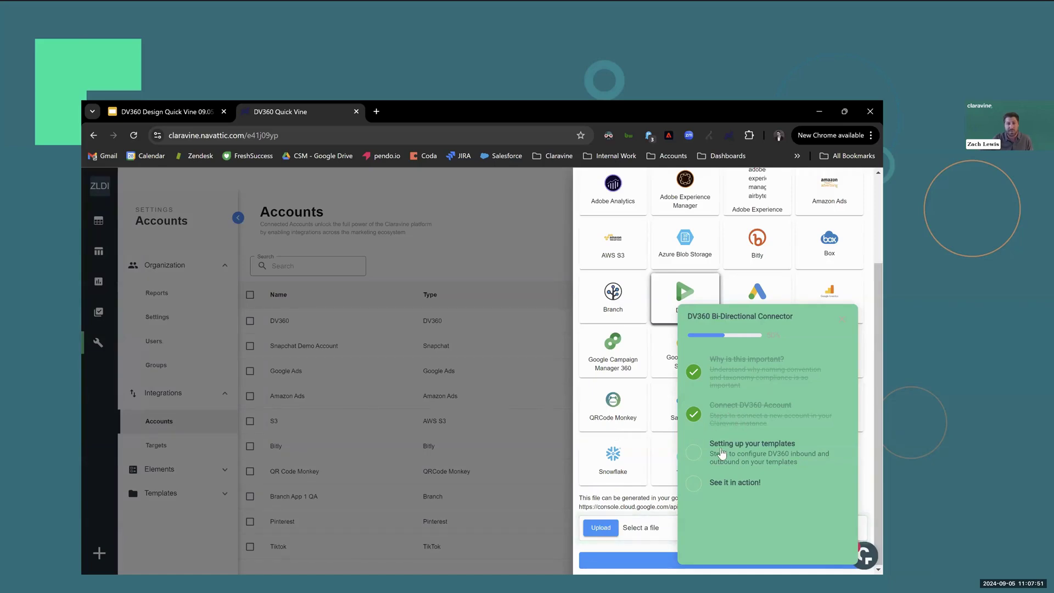
Start the "Setting up your templates" tour and add a DV360 Inbound connector using the DV360 account to the DV360 Insertion Order template.
left_click(752, 444)
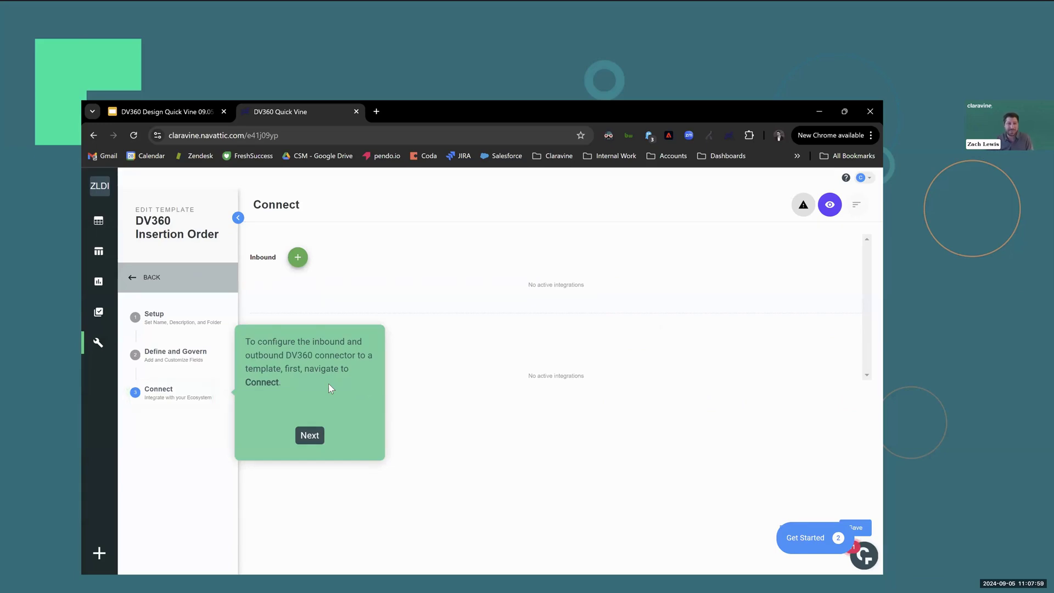
left_click(309, 436)
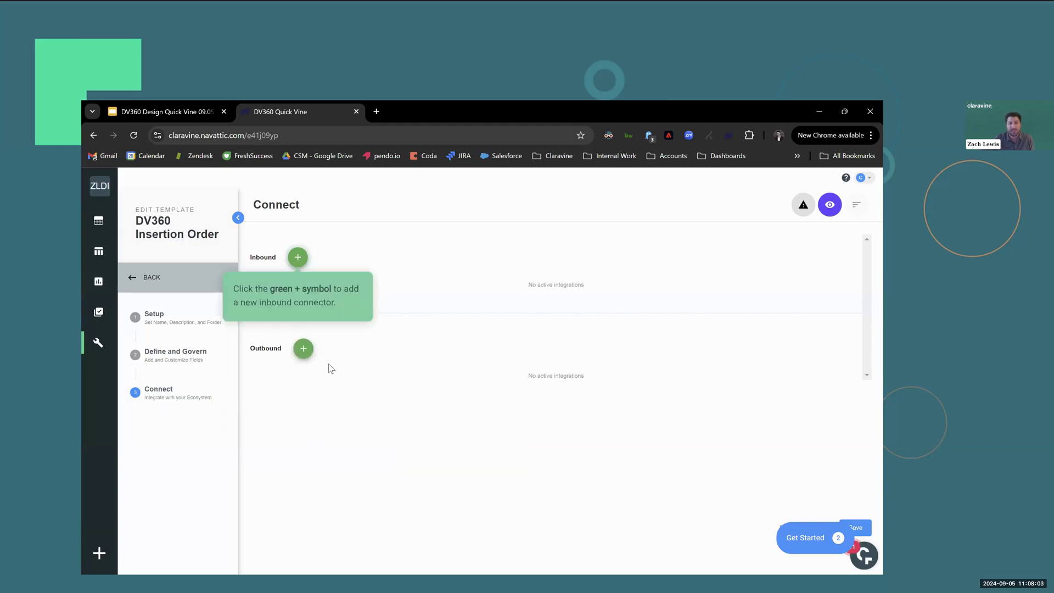
left_click(301, 263)
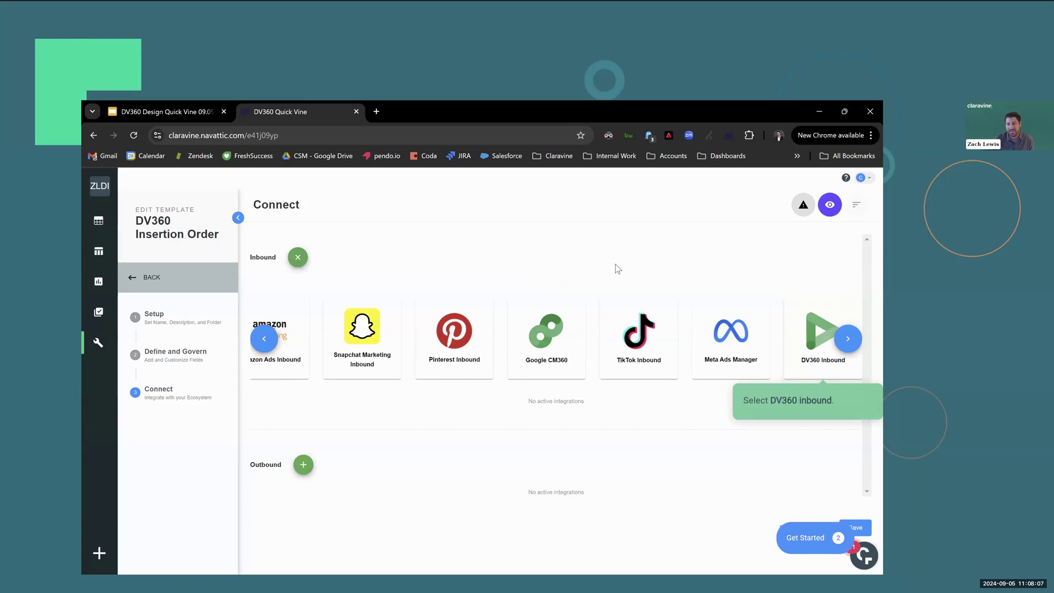
left_click(807, 334)
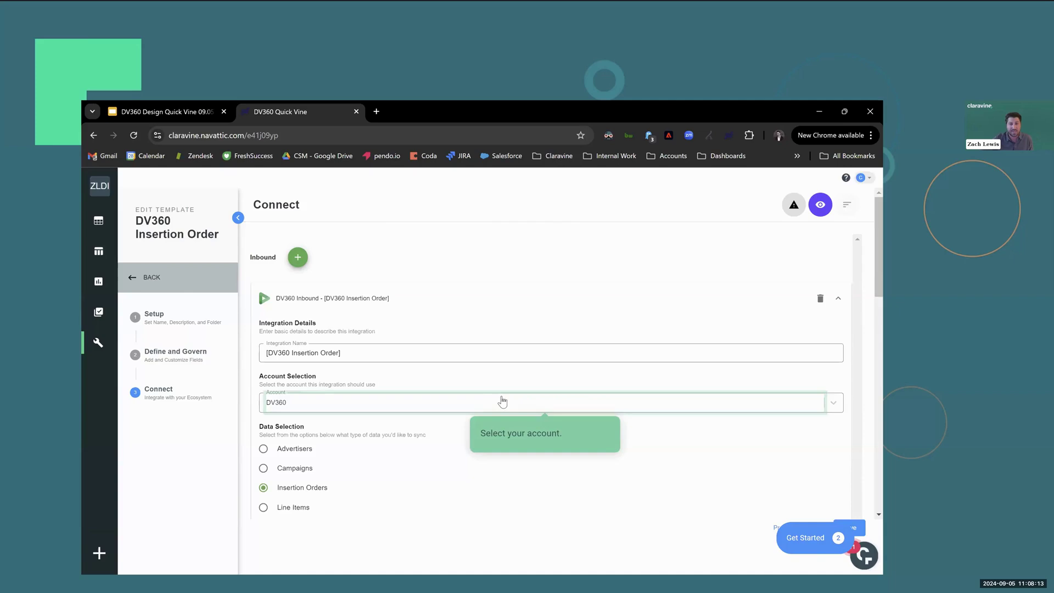
left_click(516, 402)
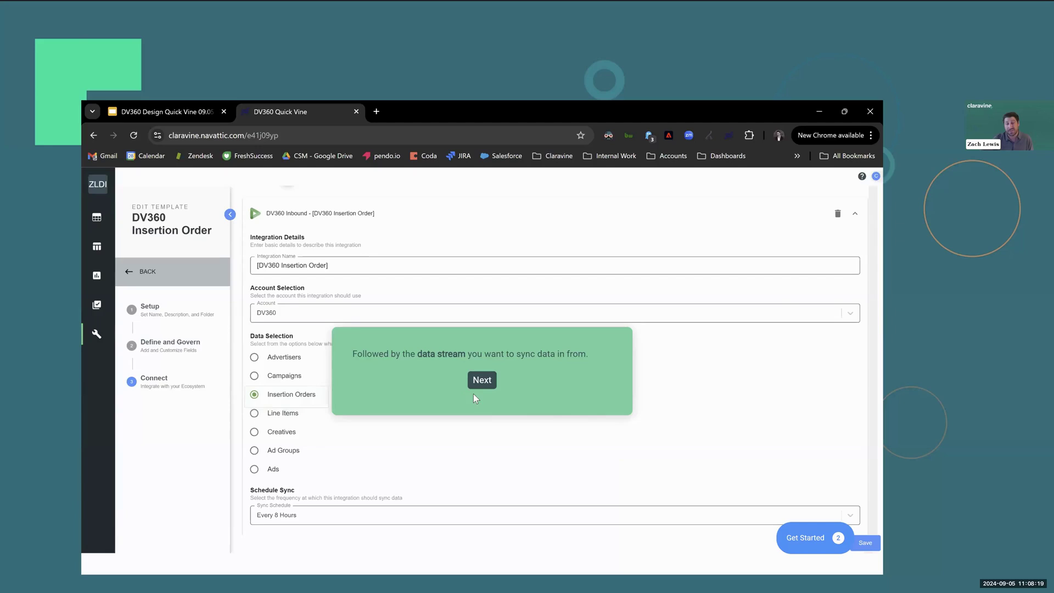
Proceed through the inbound connector's Insertion Orders data stream, integration filters and field mappings to complete its configuration.
left_click(482, 382)
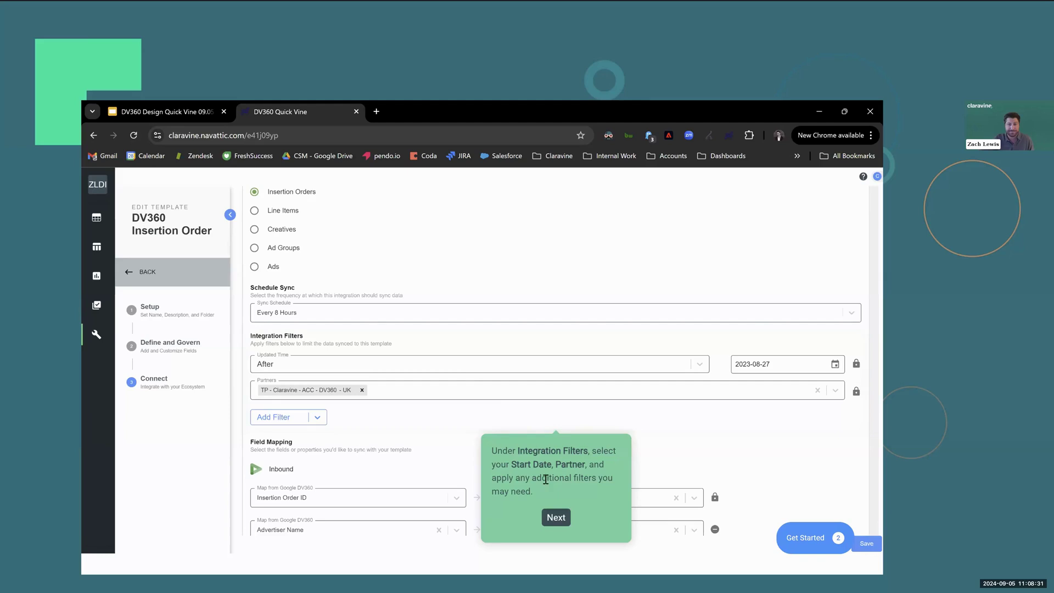
left_click(555, 517)
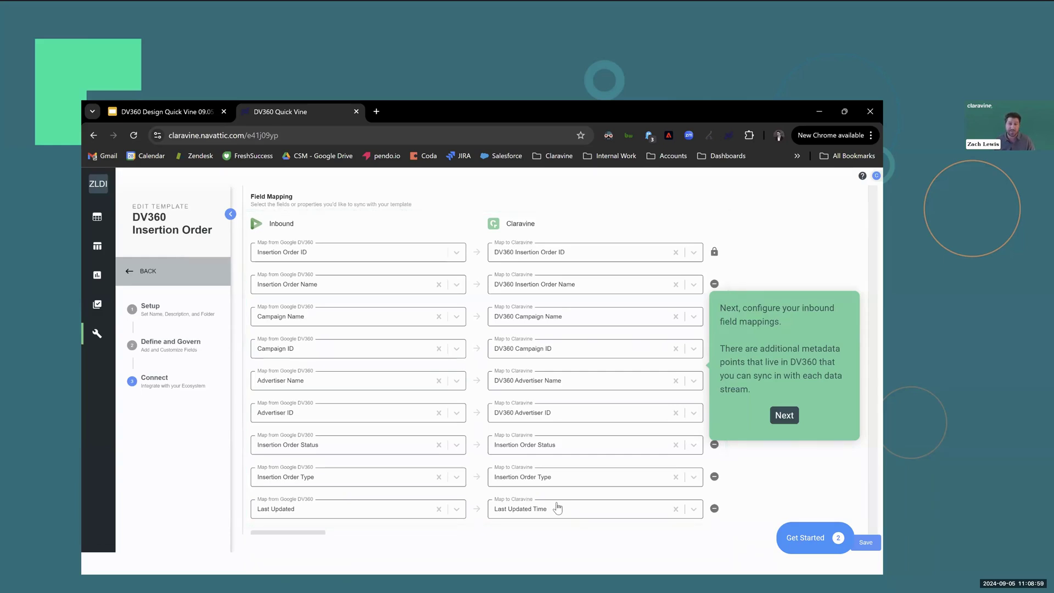
left_click(781, 416)
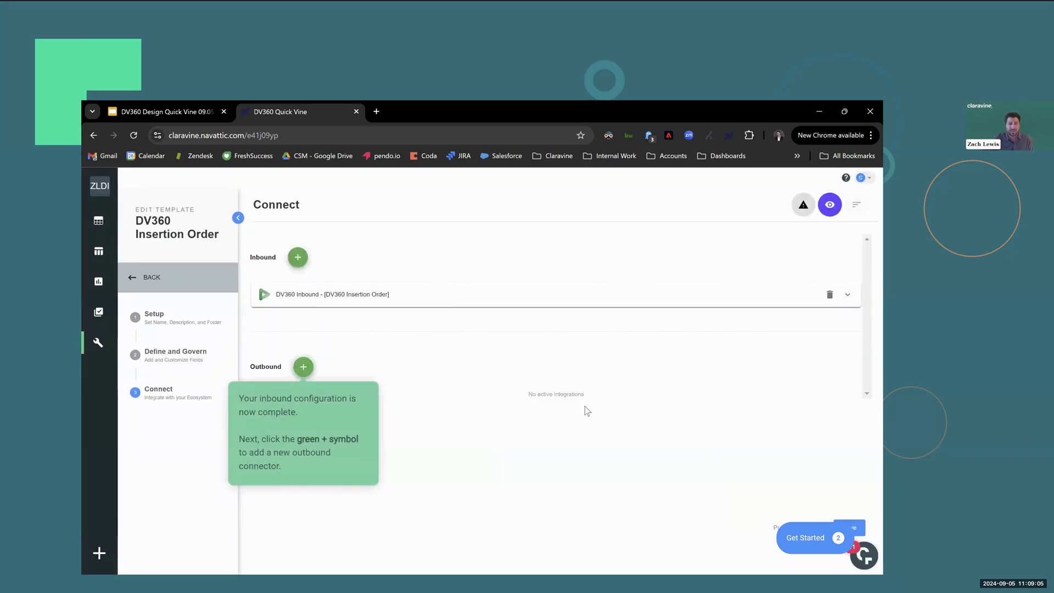
Add a DV360 Outbound connector with the DV360 account, Insertion Orders data stream and field mappings, and finish the template setup tour.
left_click(303, 367)
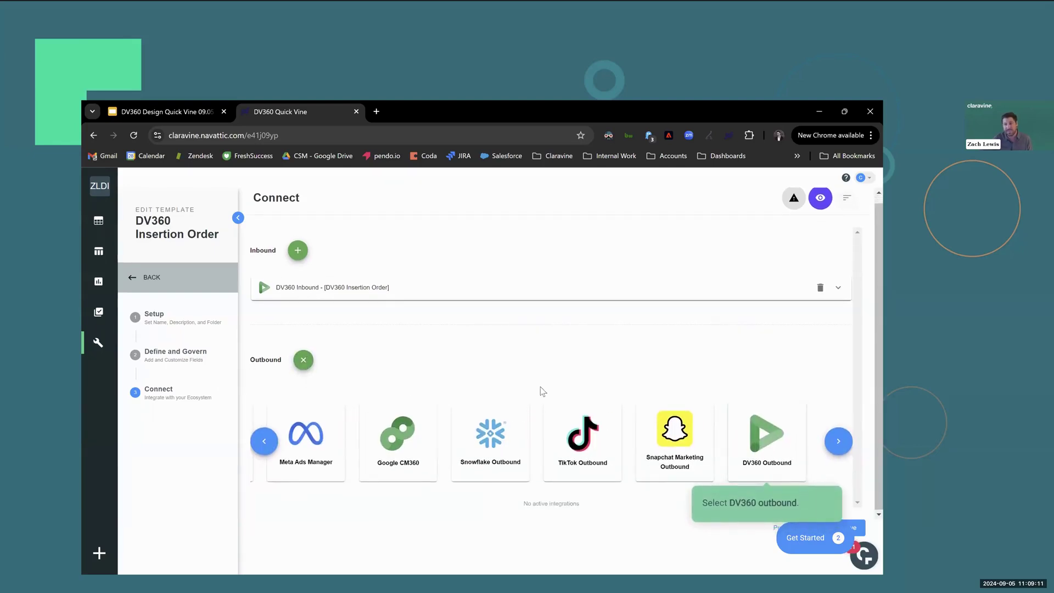
left_click(759, 429)
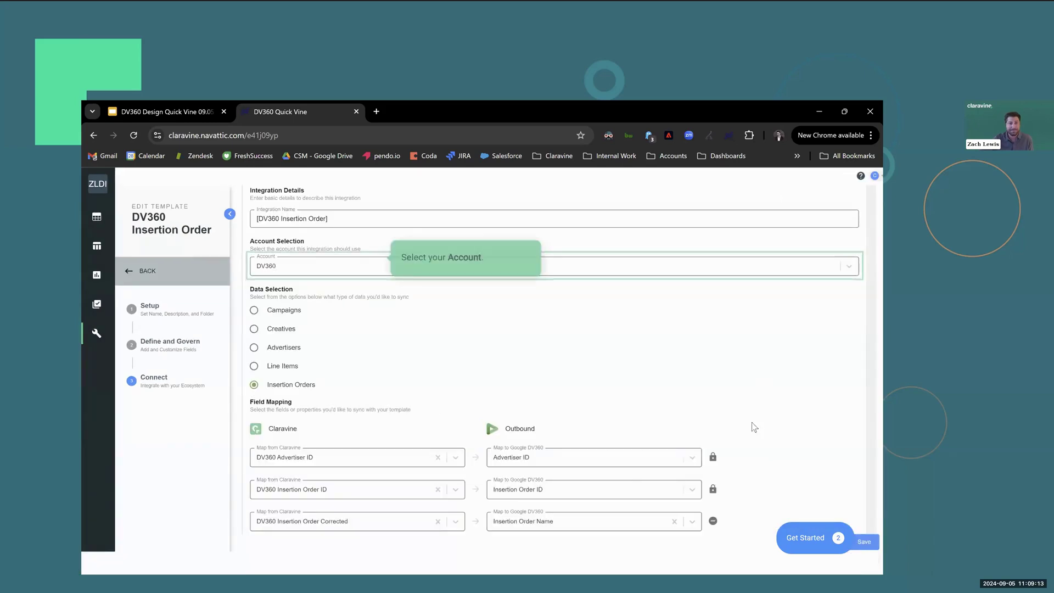
left_click(572, 276)
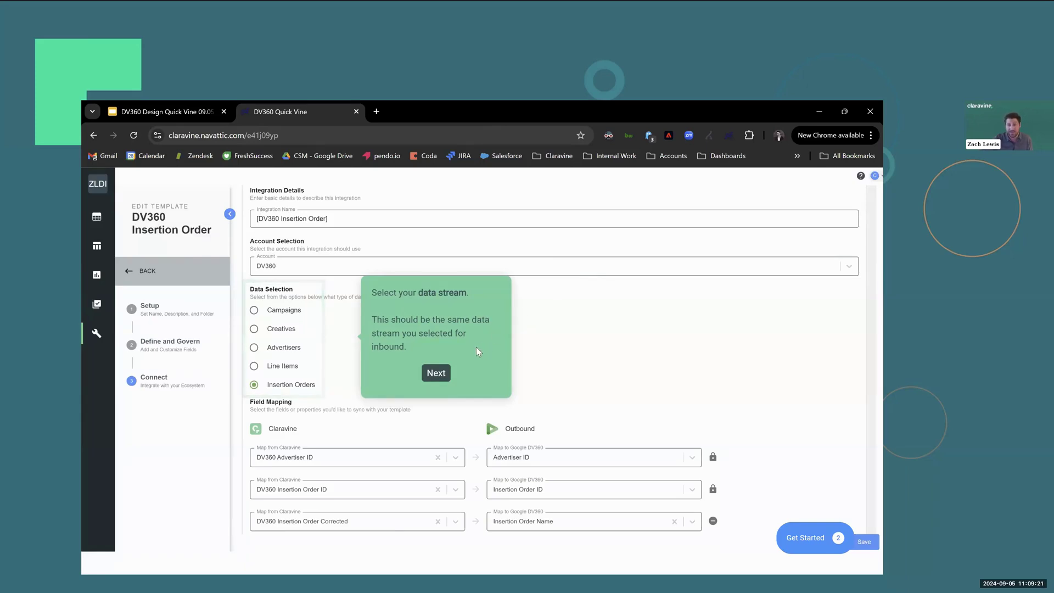
left_click(442, 373)
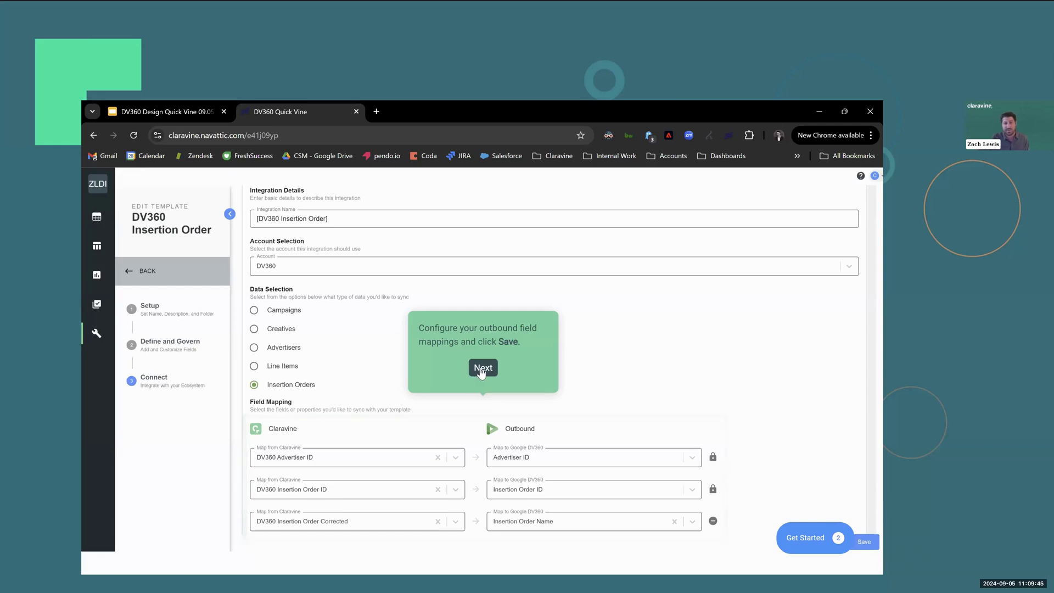
left_click(480, 369)
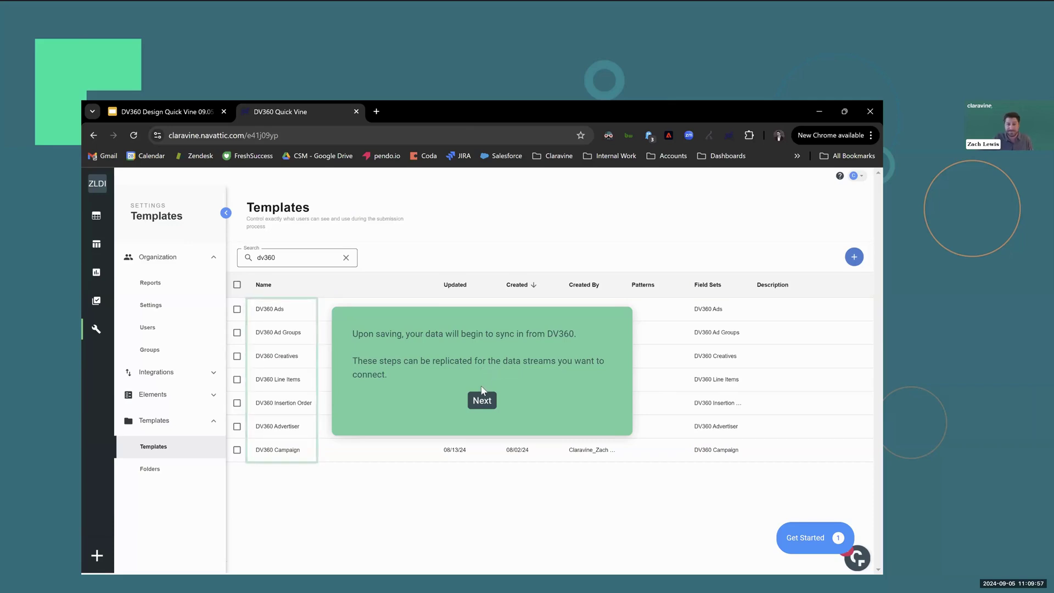
left_click(481, 400)
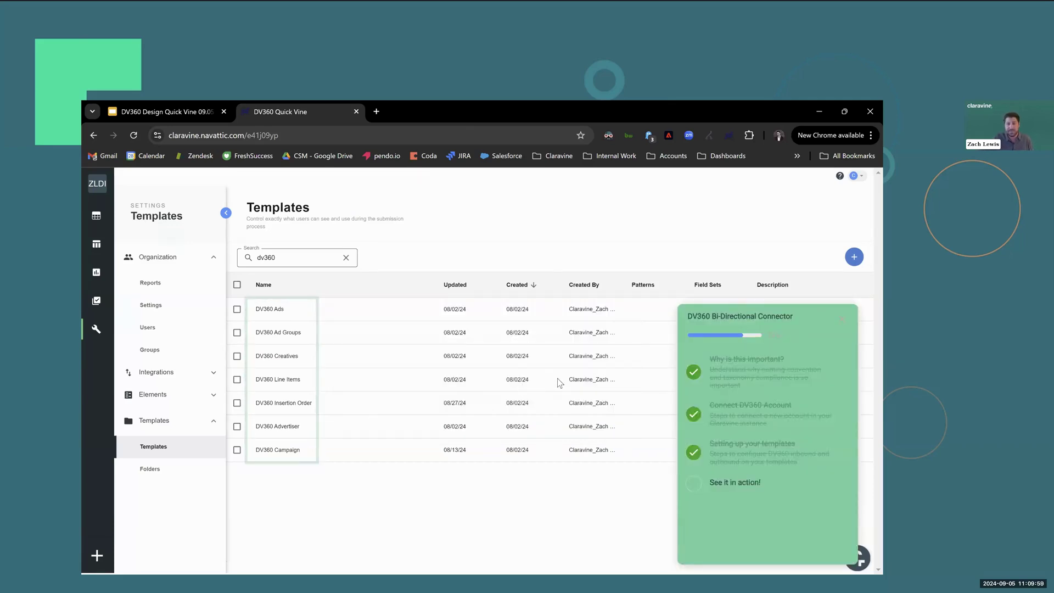
Go through the "See it in action!" tour of correcting pending insertion order data, submitting it and reviewing the updated names in DV360.
left_click(698, 482)
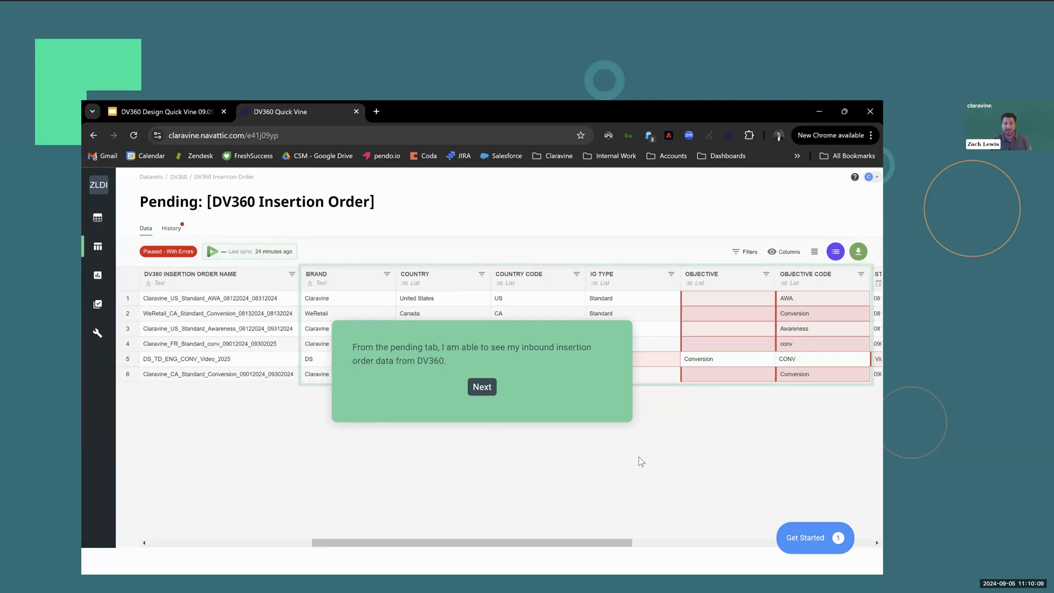
left_click(482, 387)
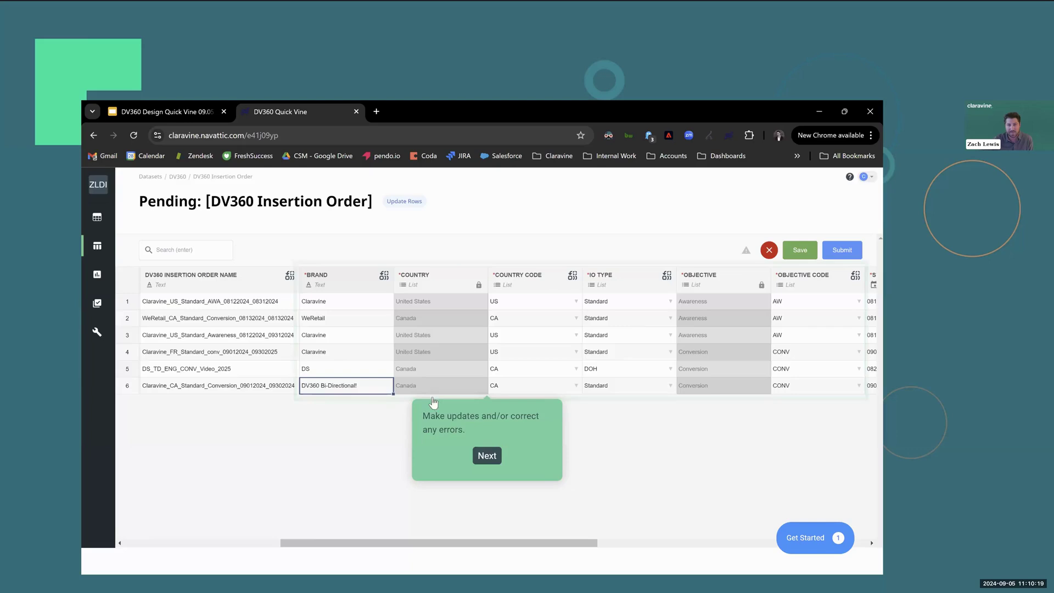
left_click(484, 457)
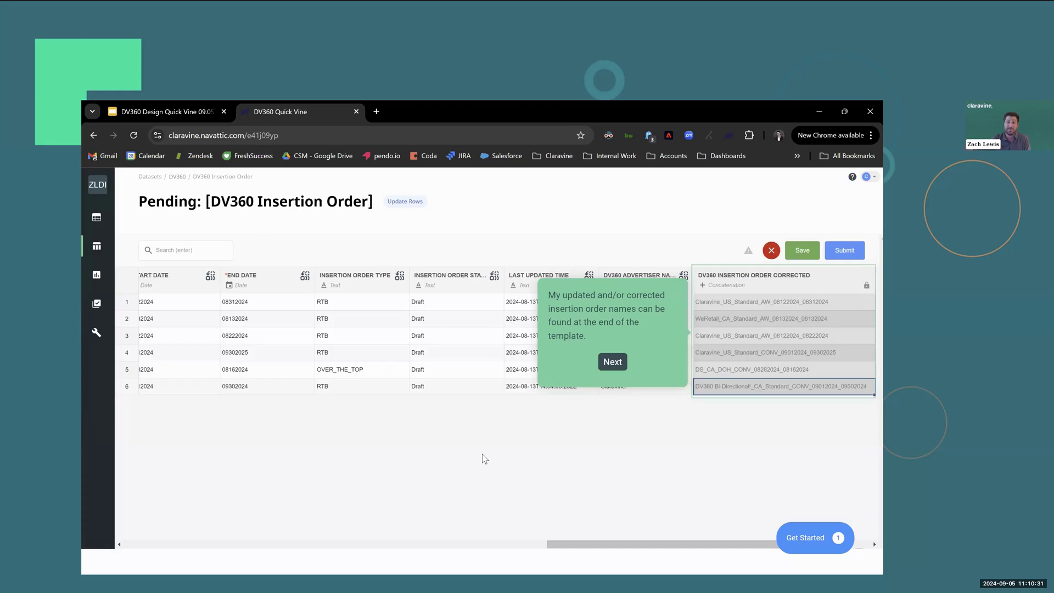
left_click(622, 364)
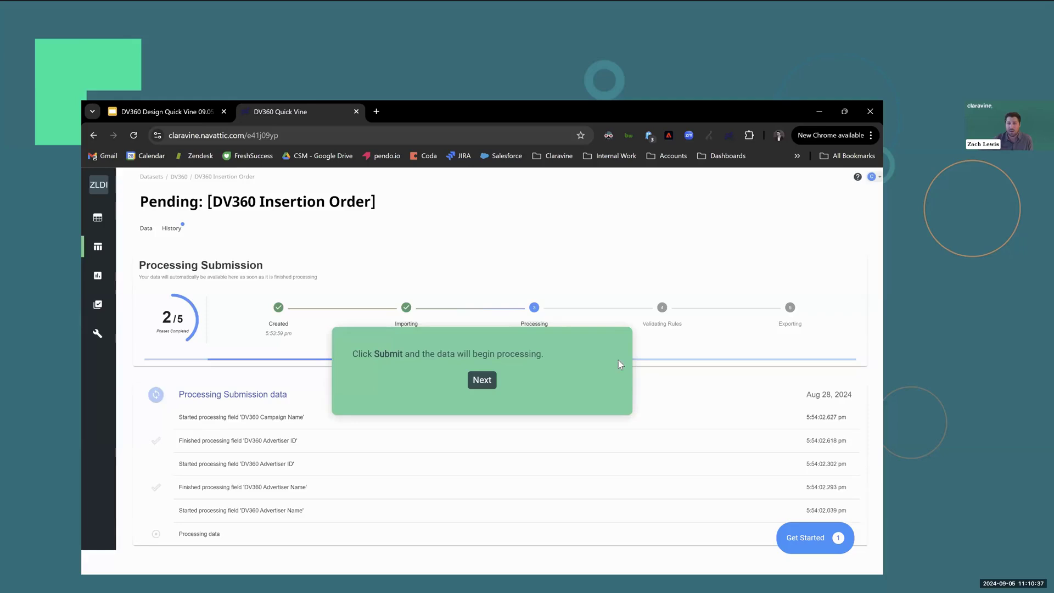
left_click(482, 380)
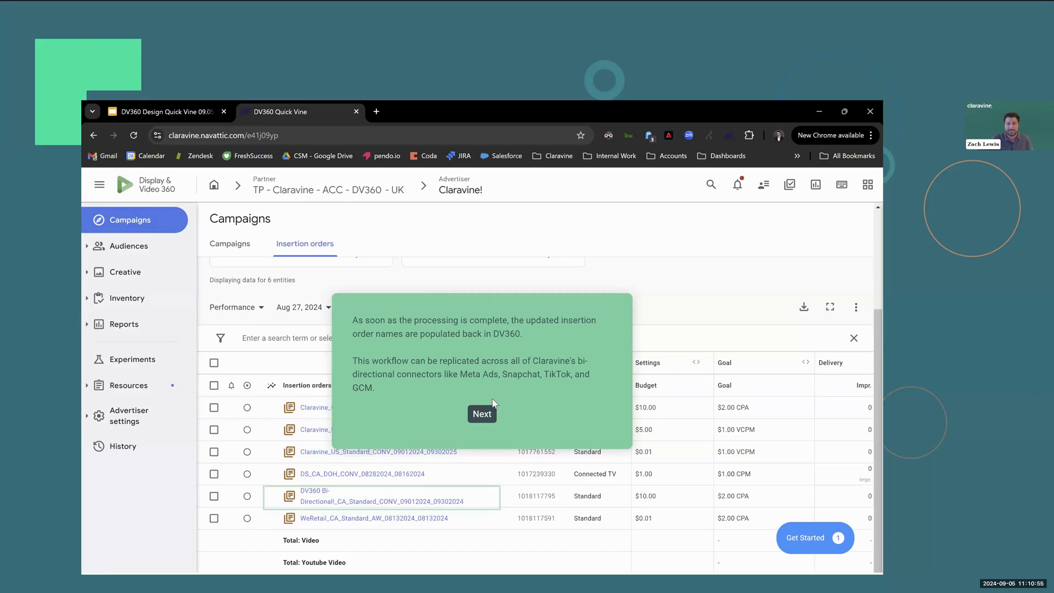
left_click(481, 414)
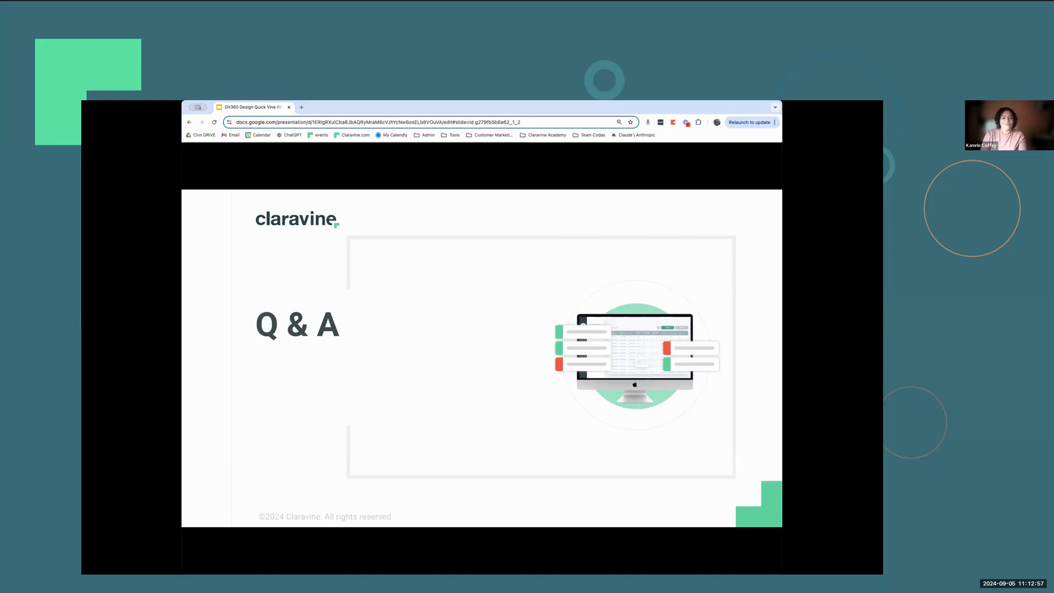
left_click(659, 438)
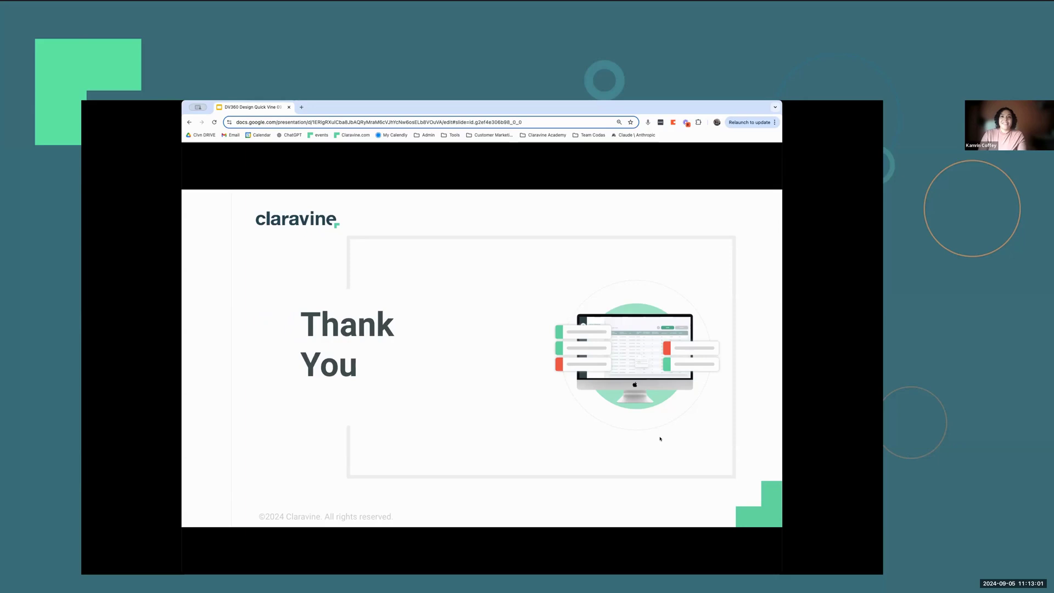